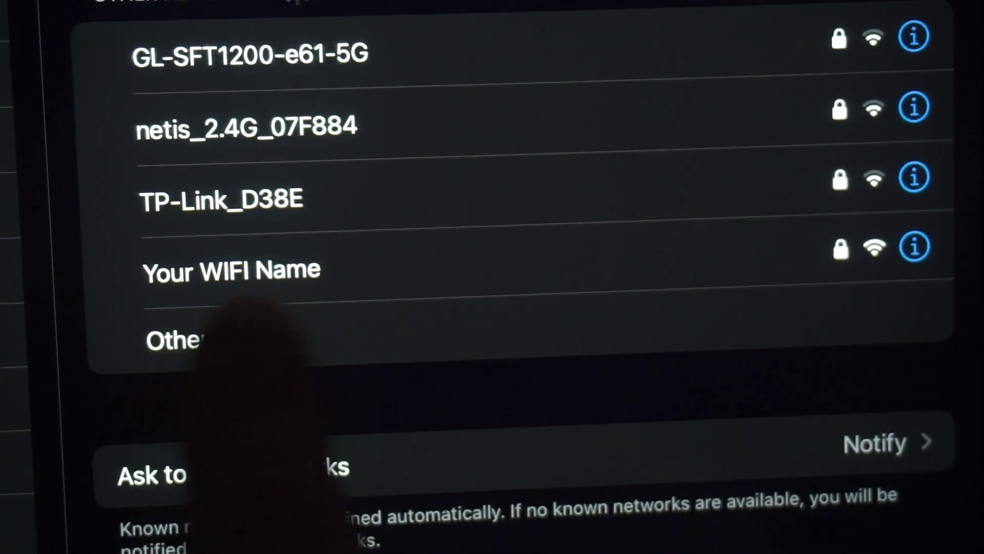
Step: Join the iPad to the 'Your WIFI Name' network by entering its Wi-Fi password
click(302, 266)
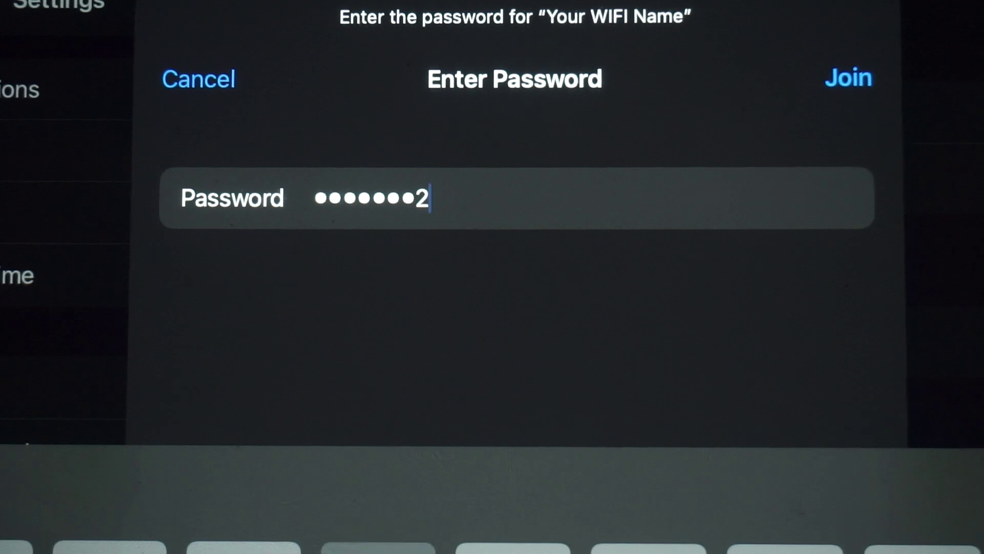
text(6)
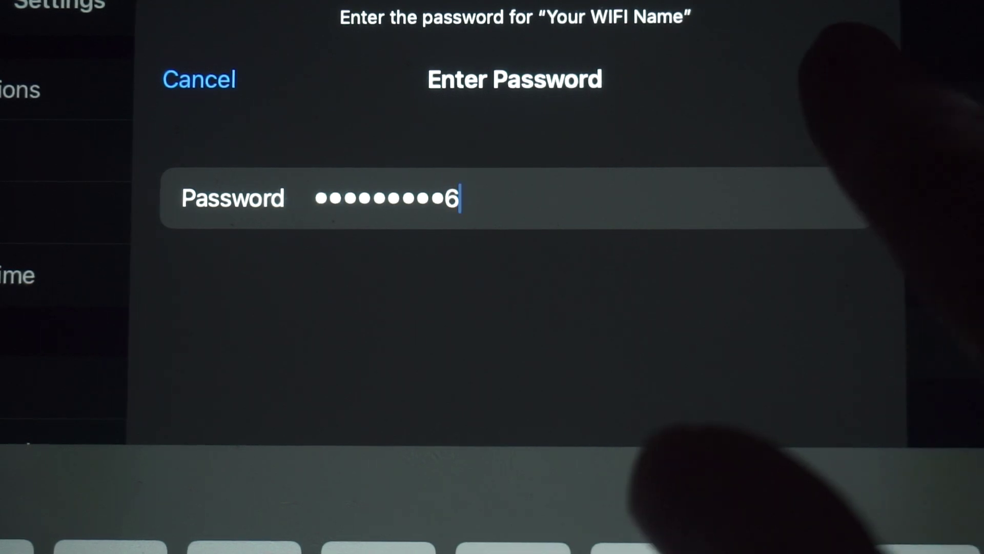
click(848, 78)
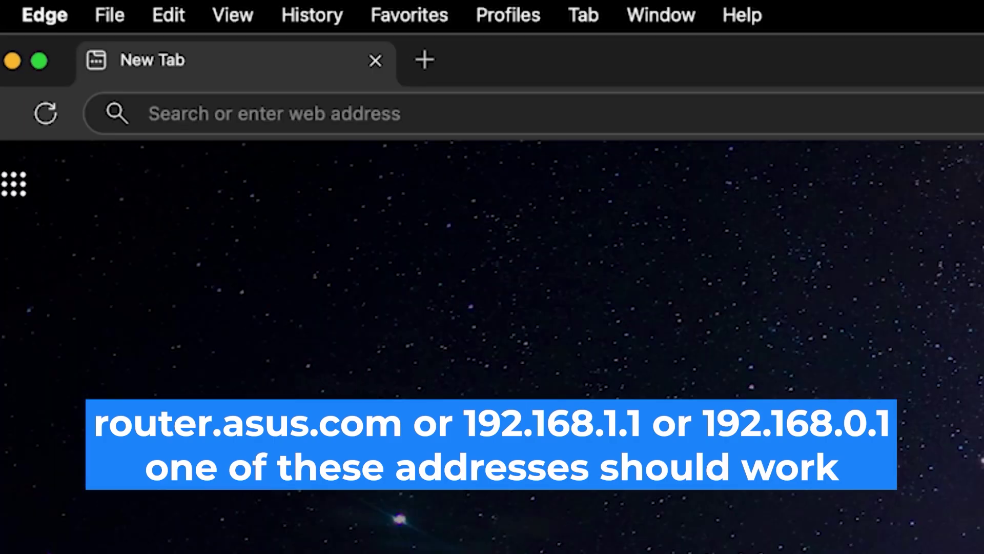
Step: Load the router's sign-in page at 192.168.0.1 in Edge
click(149, 113)
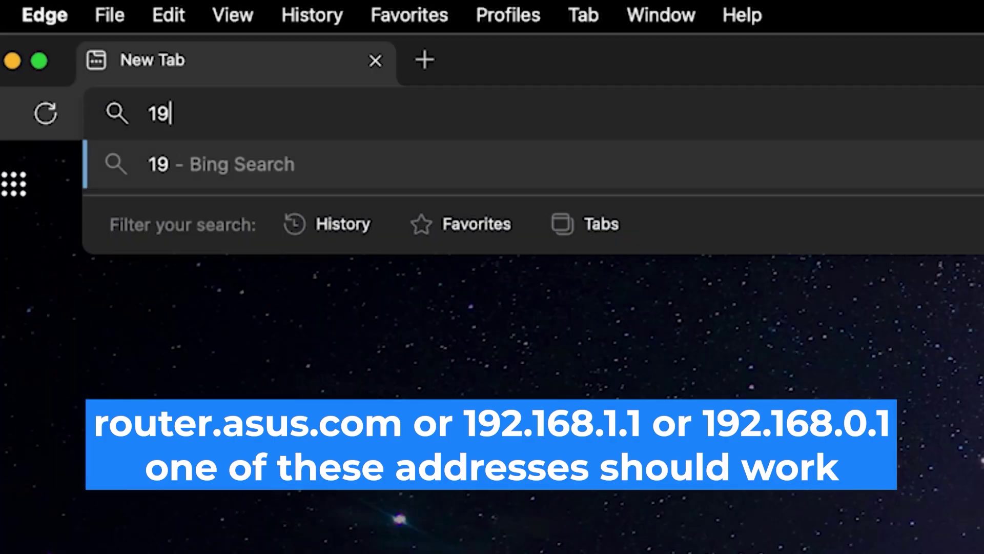
text(2.168.0)
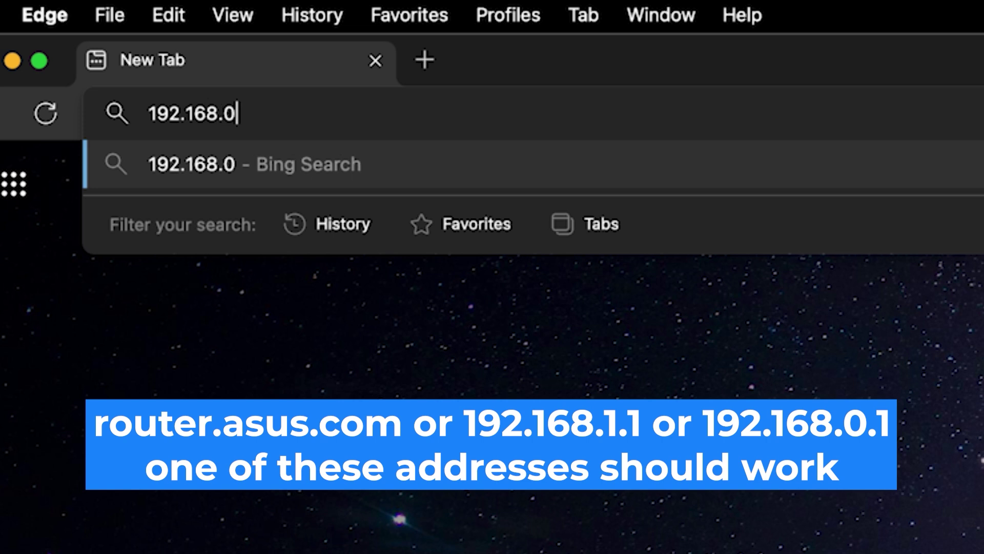
text(.1)
key(Return)
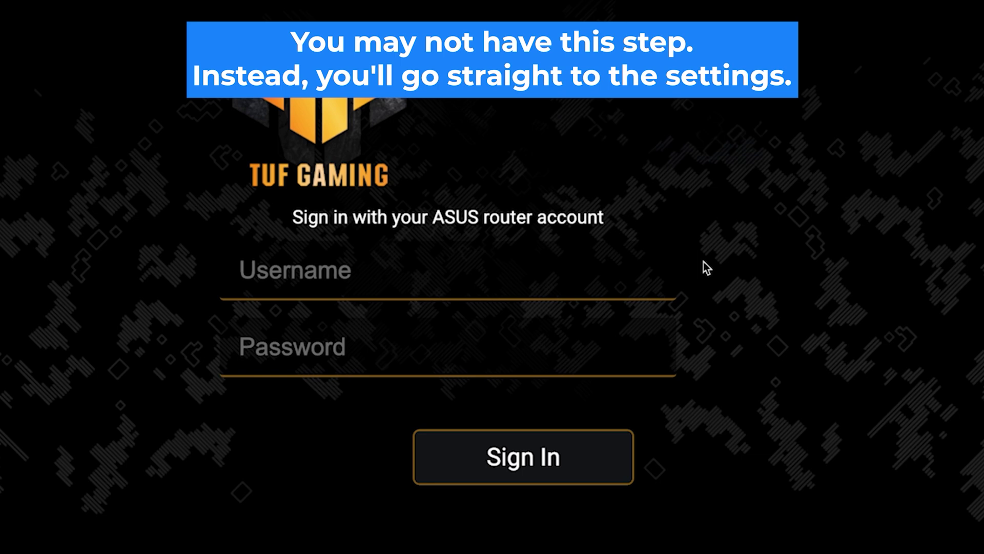
Step: Enter the default admin username and a password, then attempt to sign in
click(599, 282)
key(Tab)
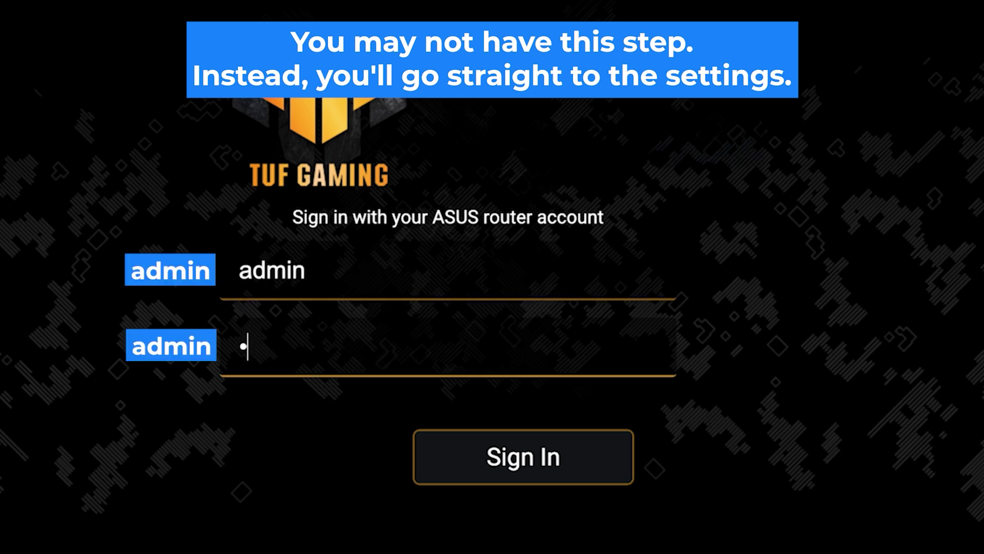
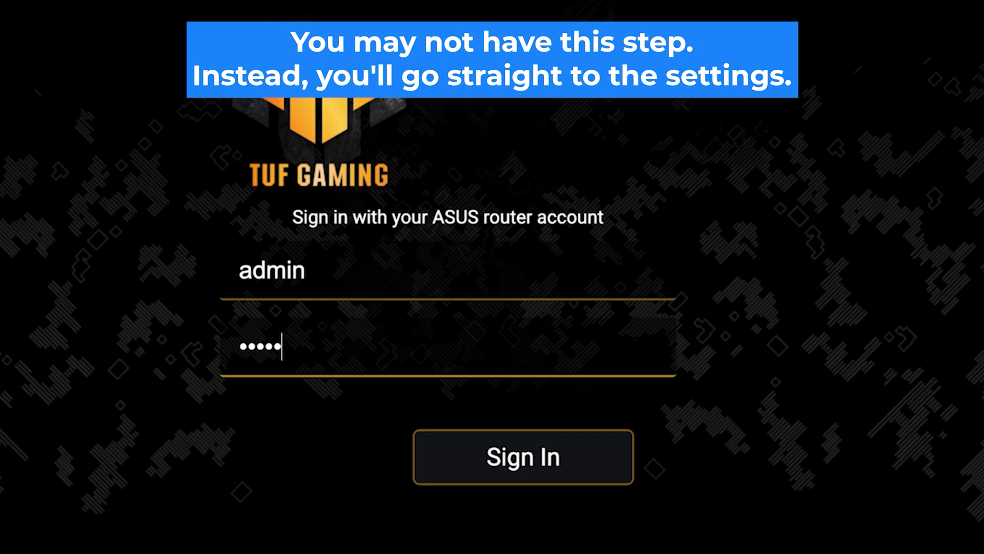
click(528, 470)
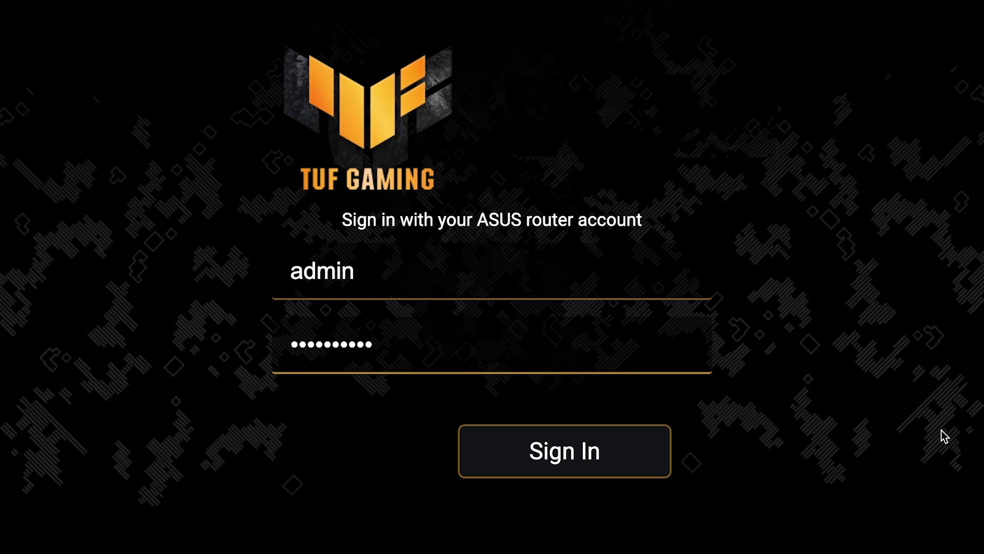
Step: Retry the sign-in with the corrected router password to reach the setup wizard
click(569, 464)
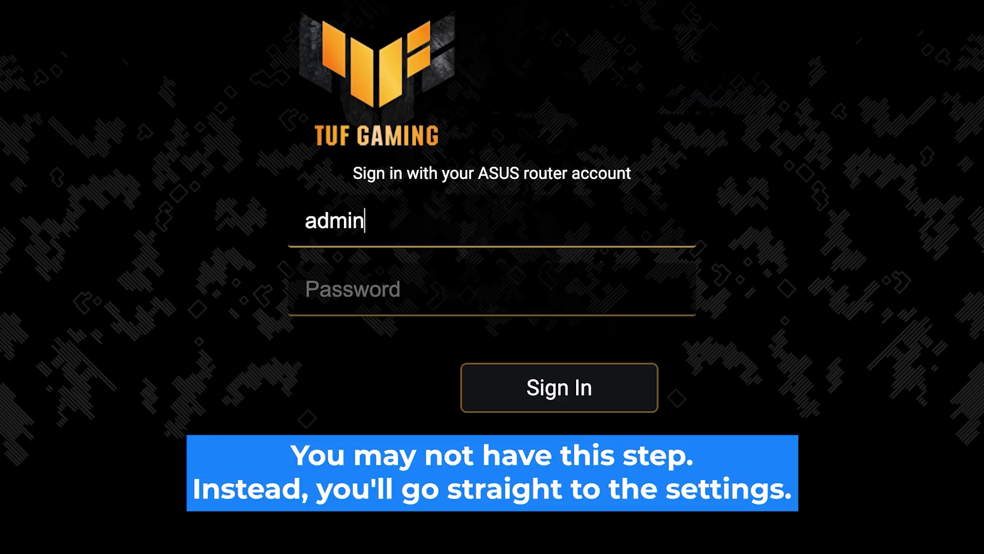
click(310, 288)
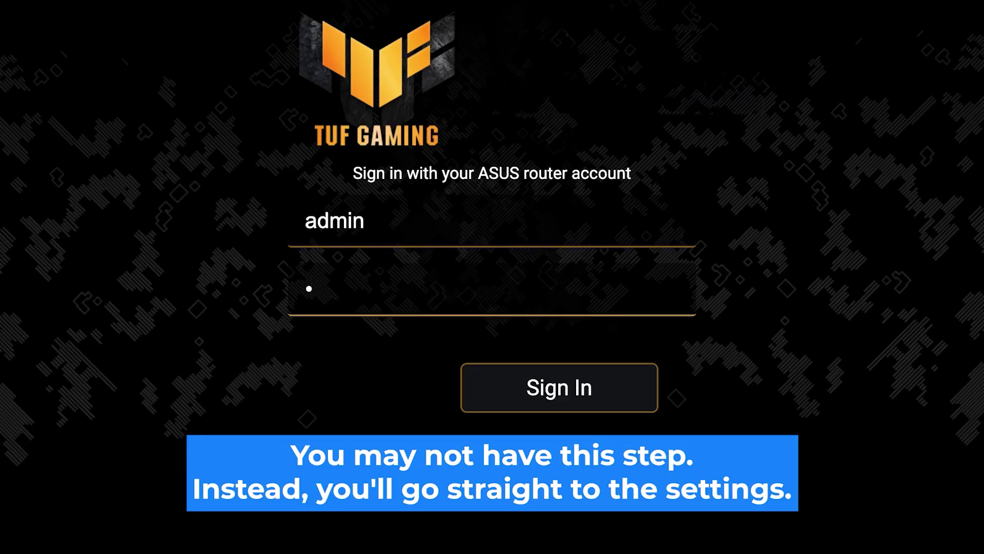
click(566, 403)
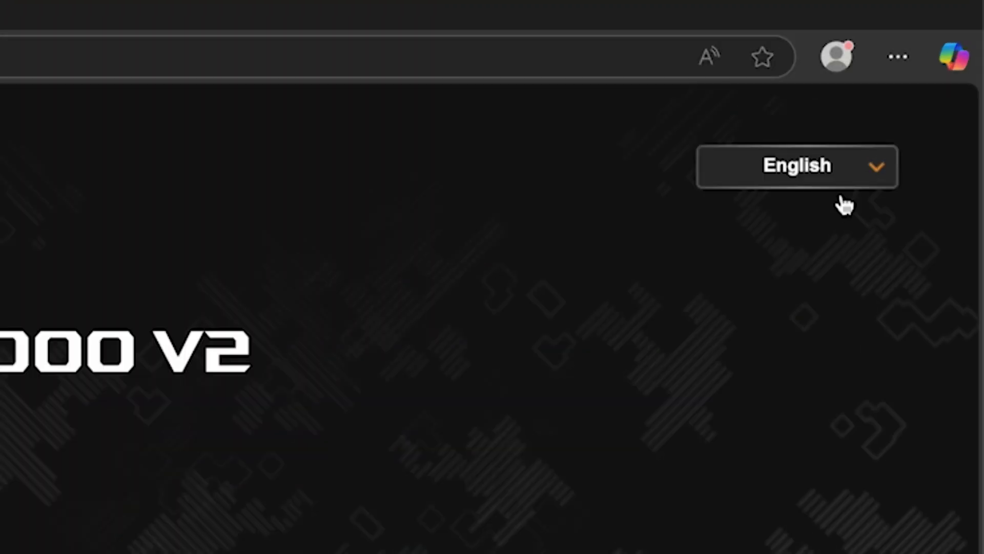
Step: Check the interface language list, then answer No to special ISP requirements
click(932, 87)
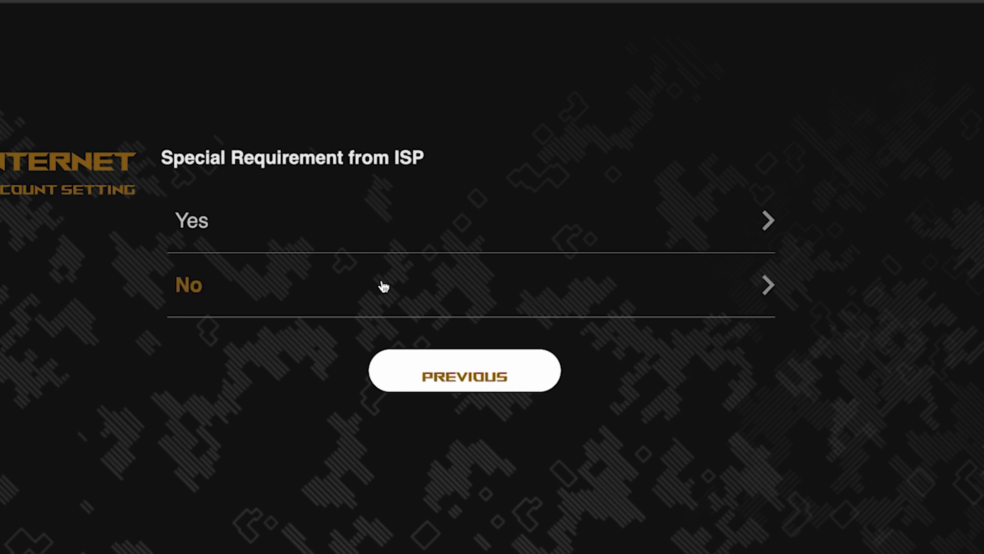
click(275, 289)
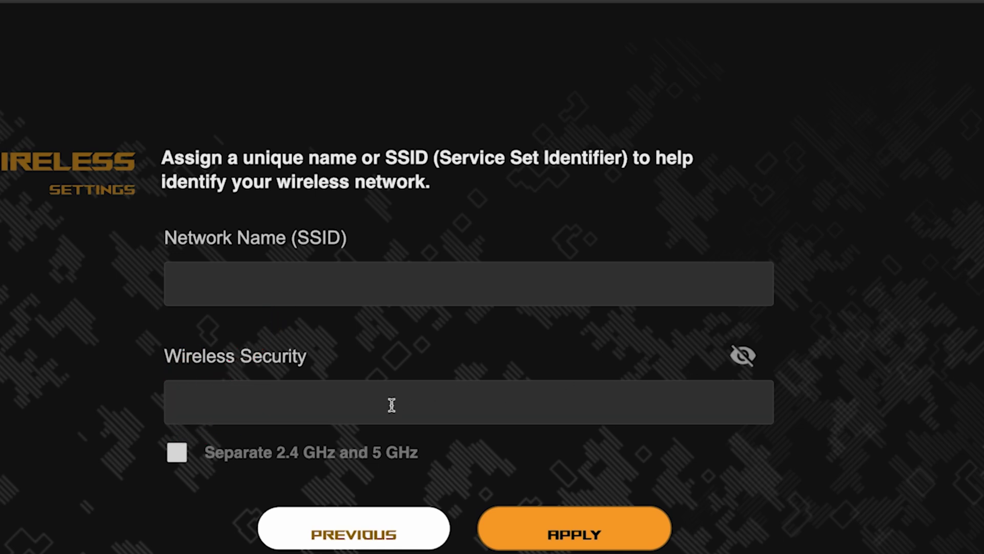
Step: Separate the 2.4 GHz and 5 GHz bands as asus and asus_5G with a Wi-Fi password, and apply
click(176, 453)
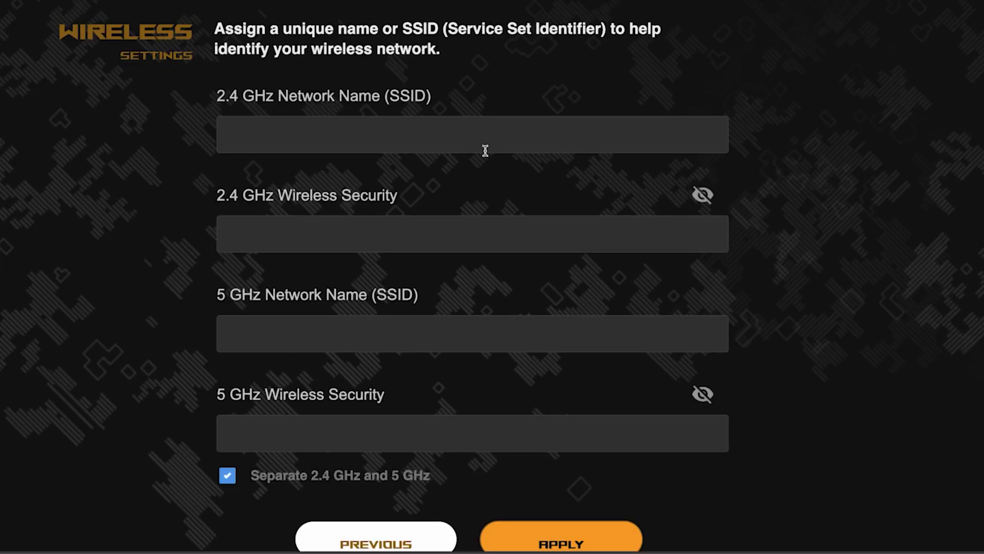
click(433, 135)
text(asus)
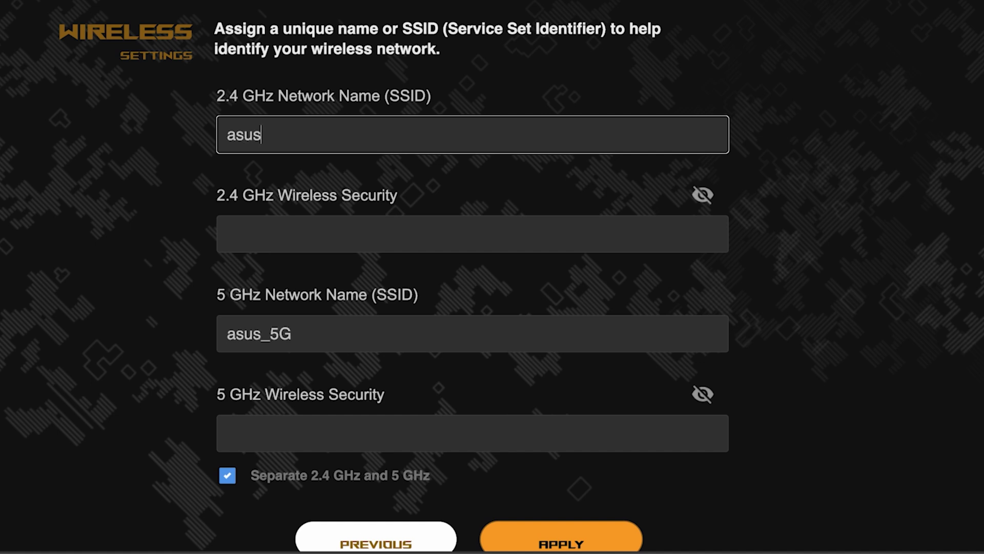
click(375, 224)
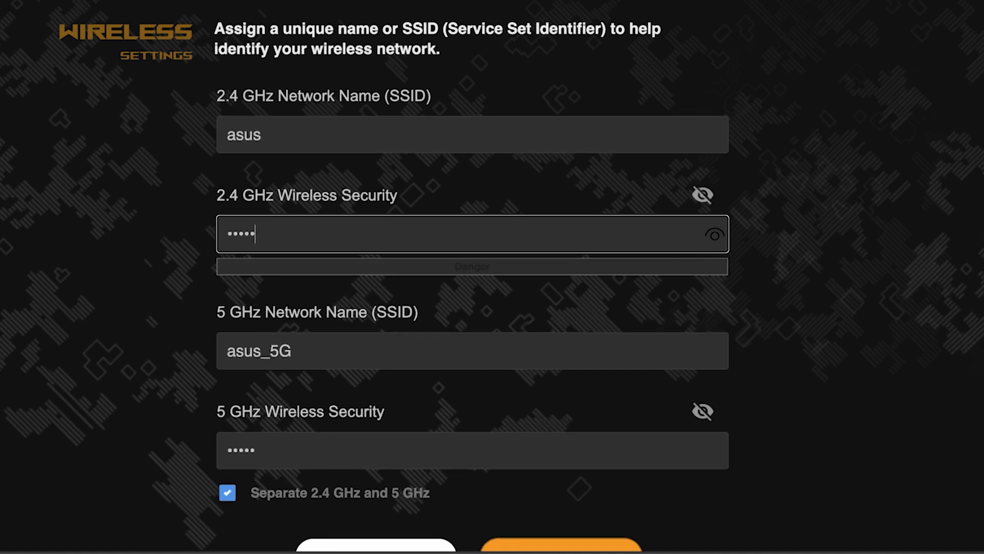
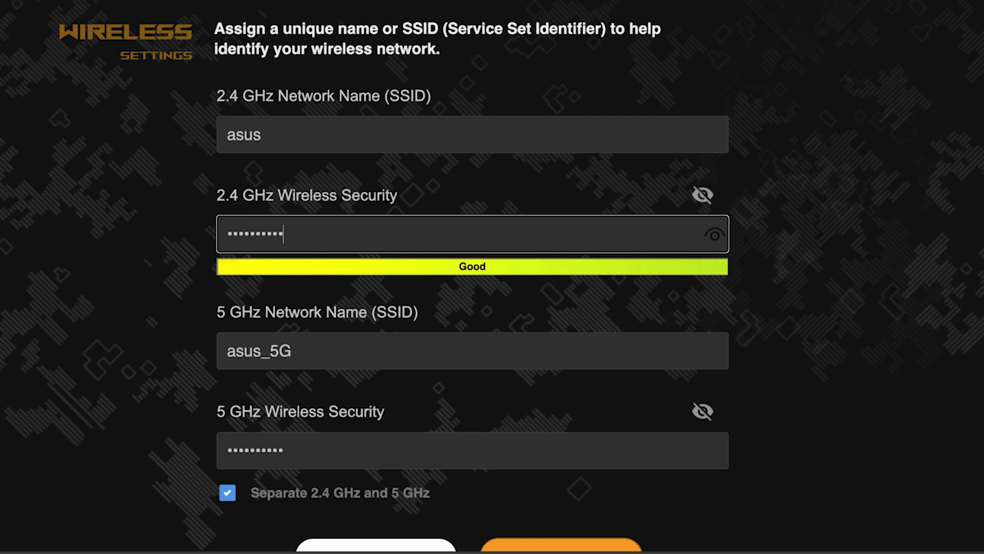
click(718, 239)
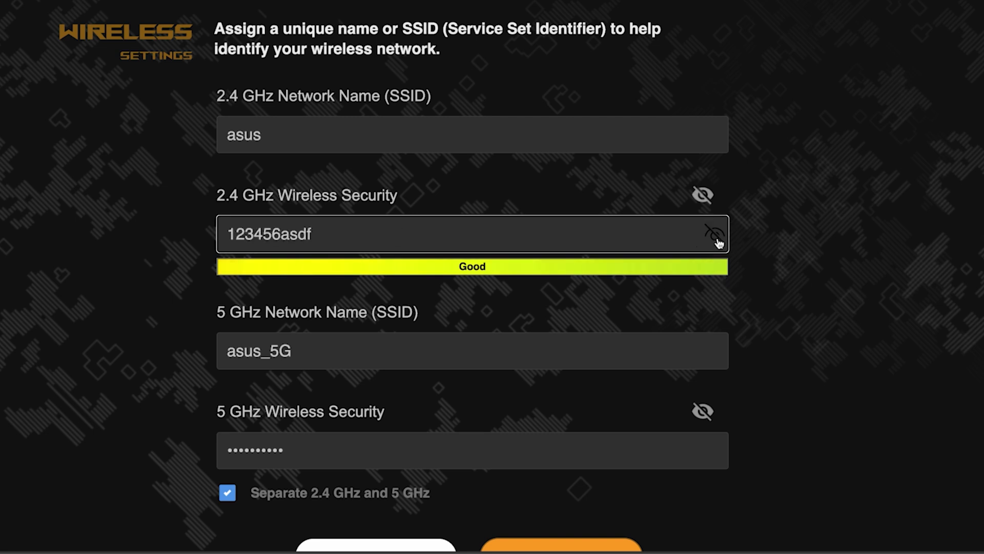
click(718, 239)
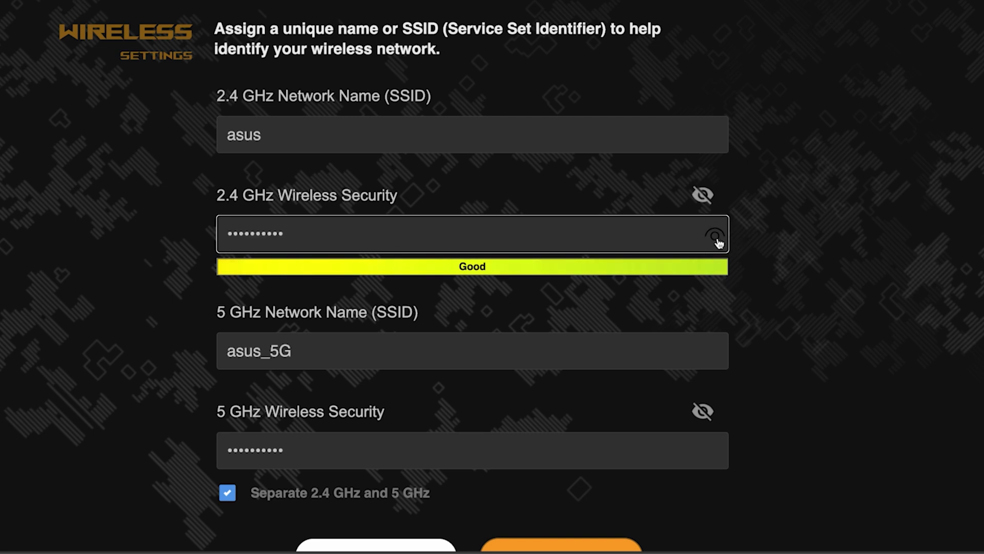
scroll(797, 295, down, 3)
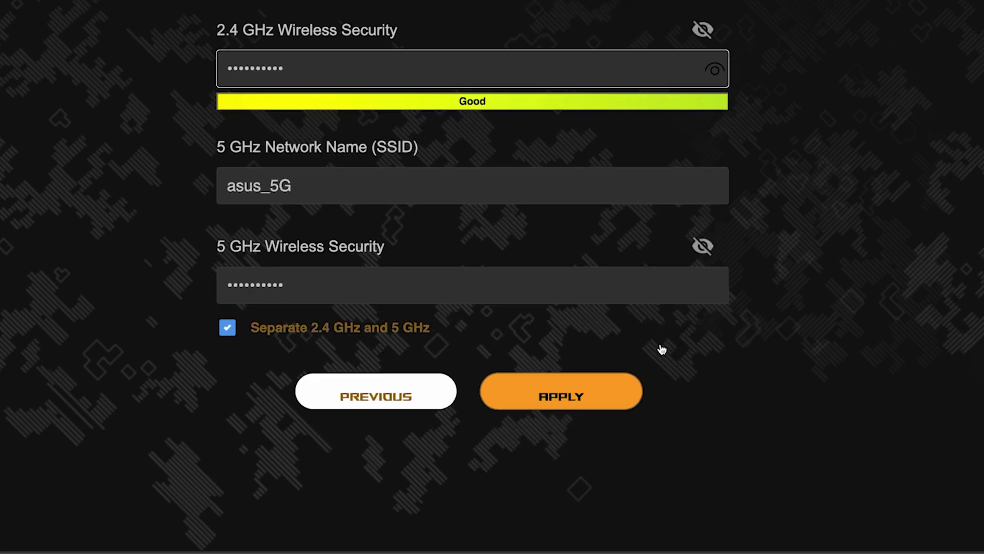
click(577, 394)
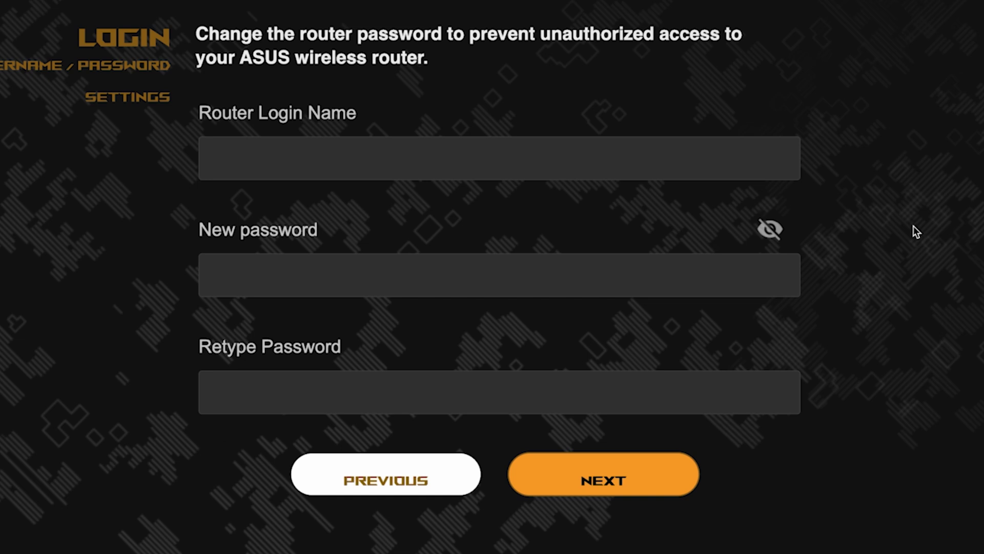
Step: Set the router login name and a new admin password, verifying both password fields match
click(620, 161)
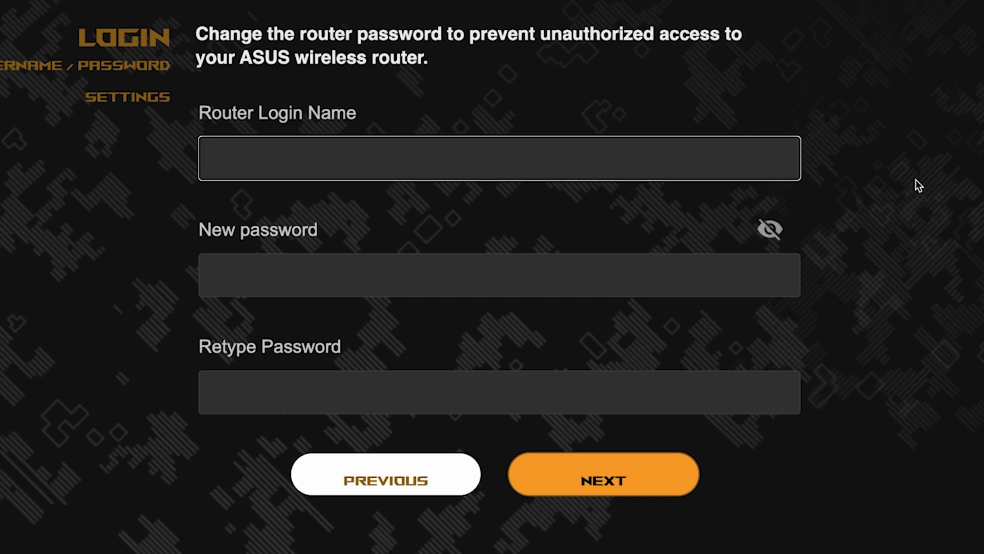
text(admin)
click(611, 284)
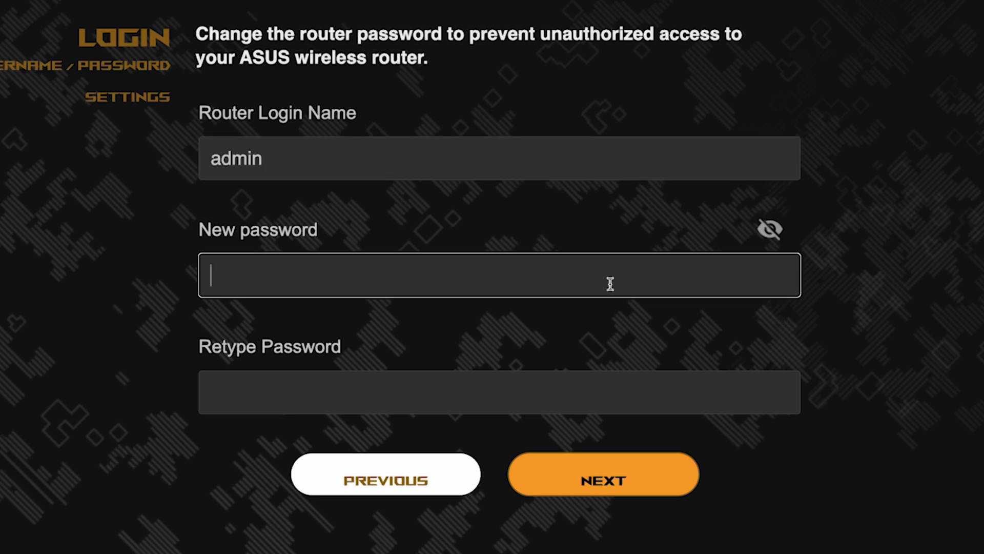
text(•••••••••••)
click(784, 276)
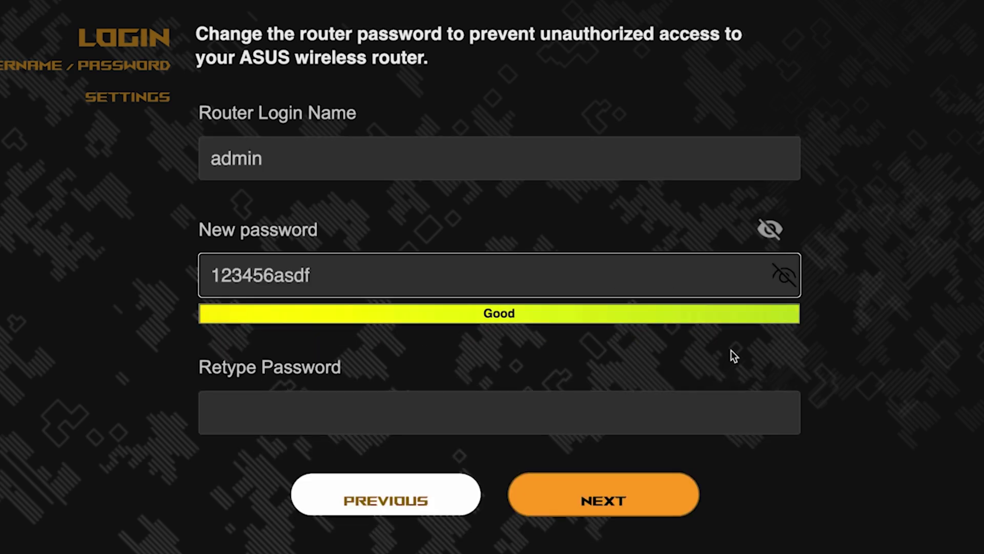
click(668, 413)
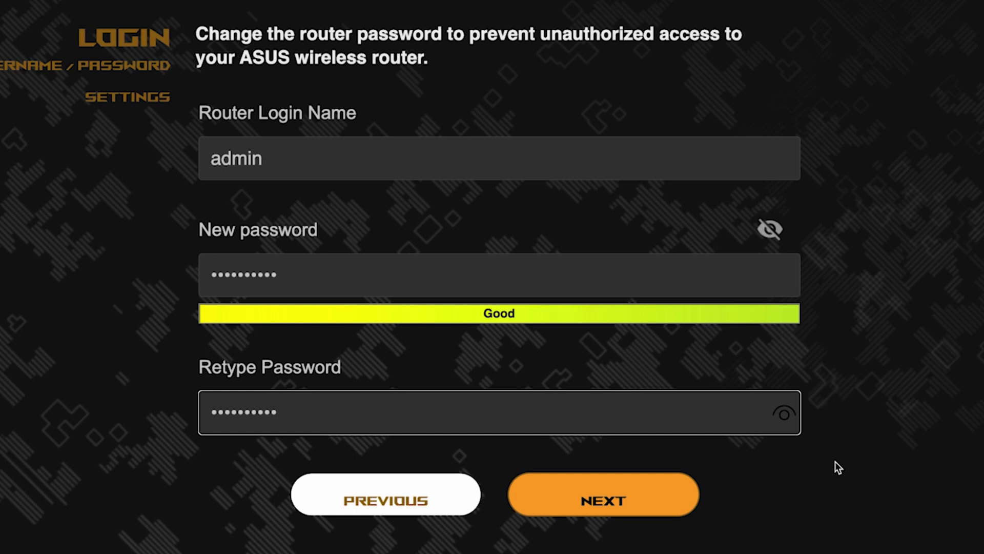
click(785, 413)
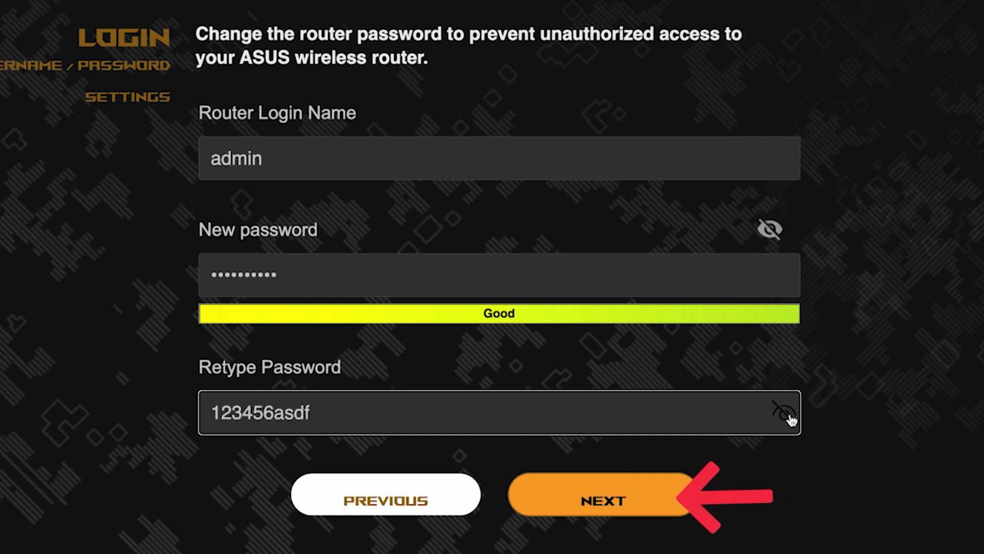
click(621, 495)
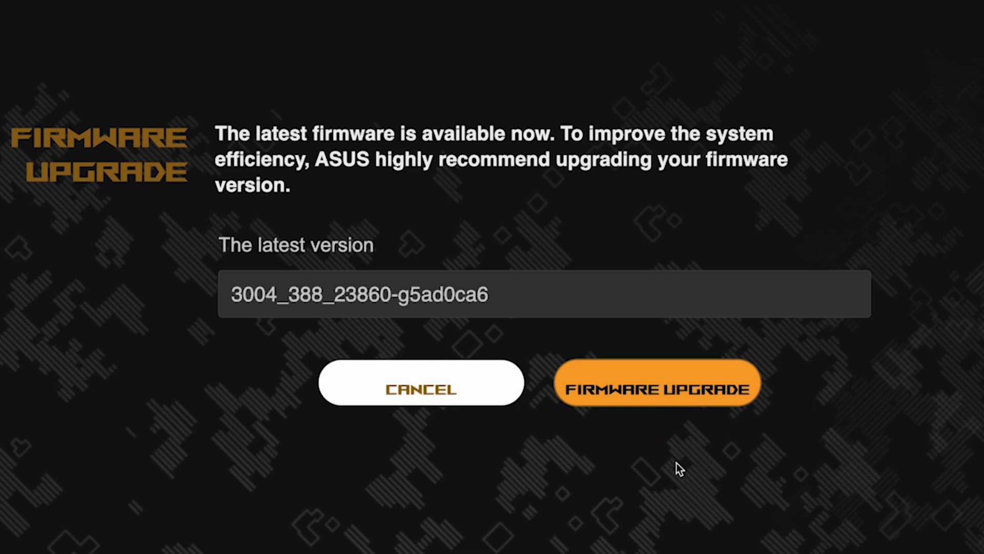
Step: Run the firmware check, confirm it is current, and review the summary listing asus and asus_5G
click(675, 403)
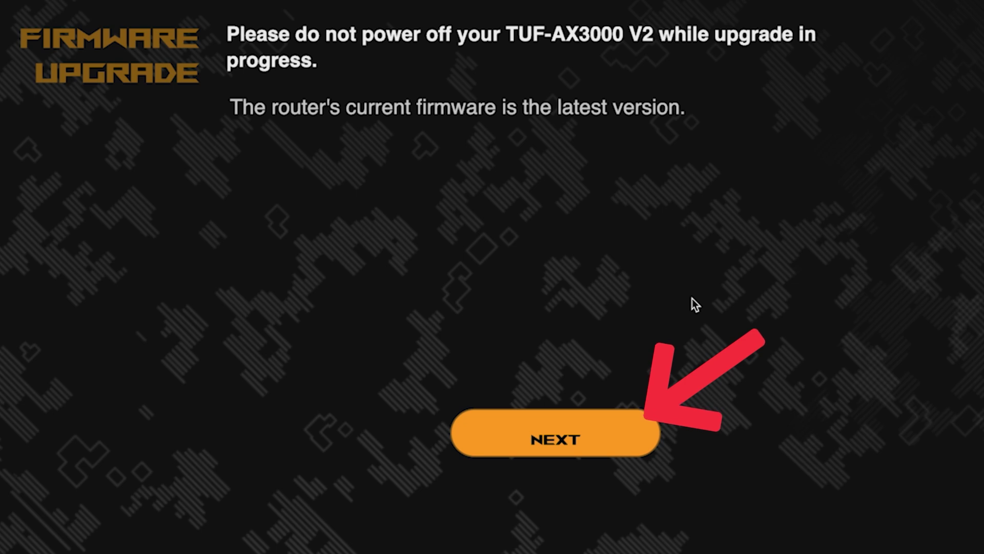
click(549, 440)
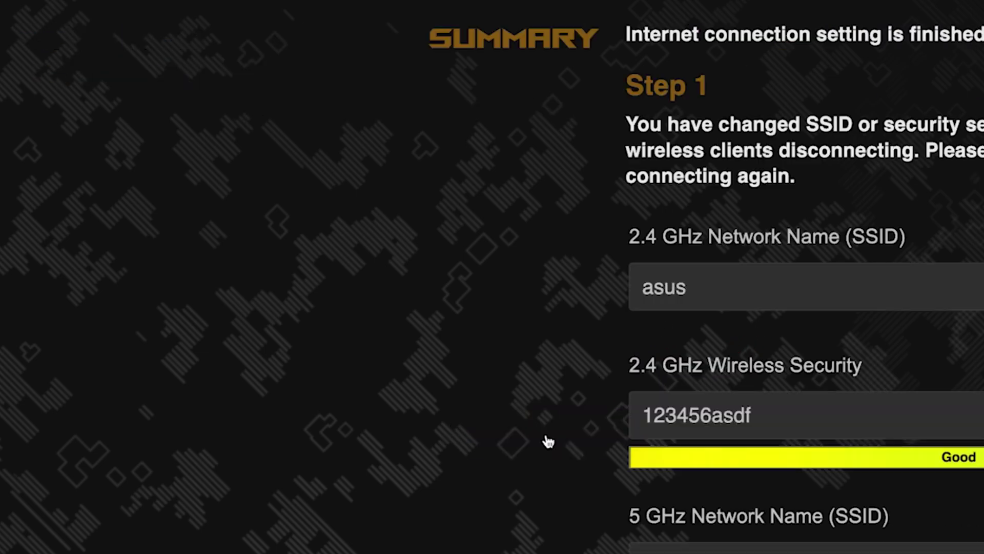
scroll(863, 271, down, 3)
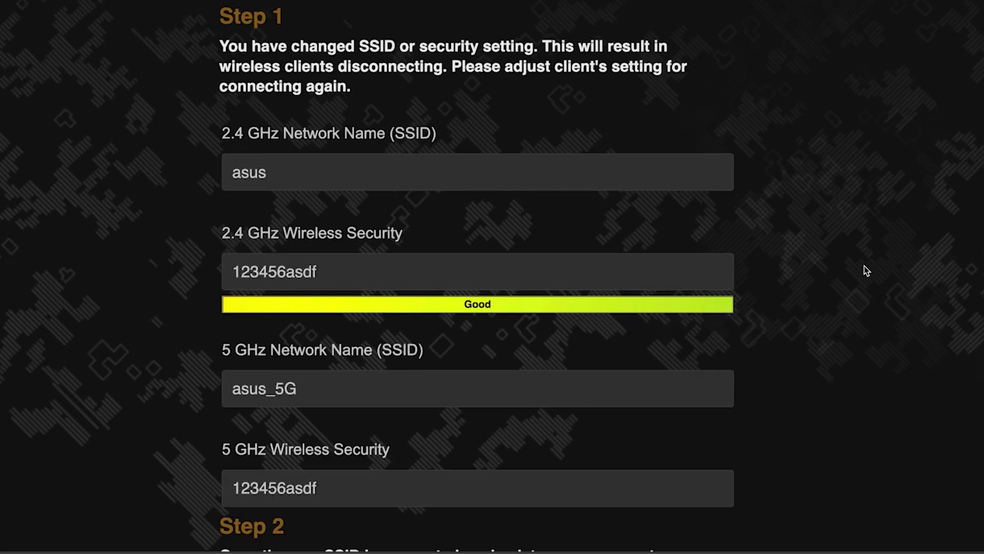
scroll(864, 271, up, 2)
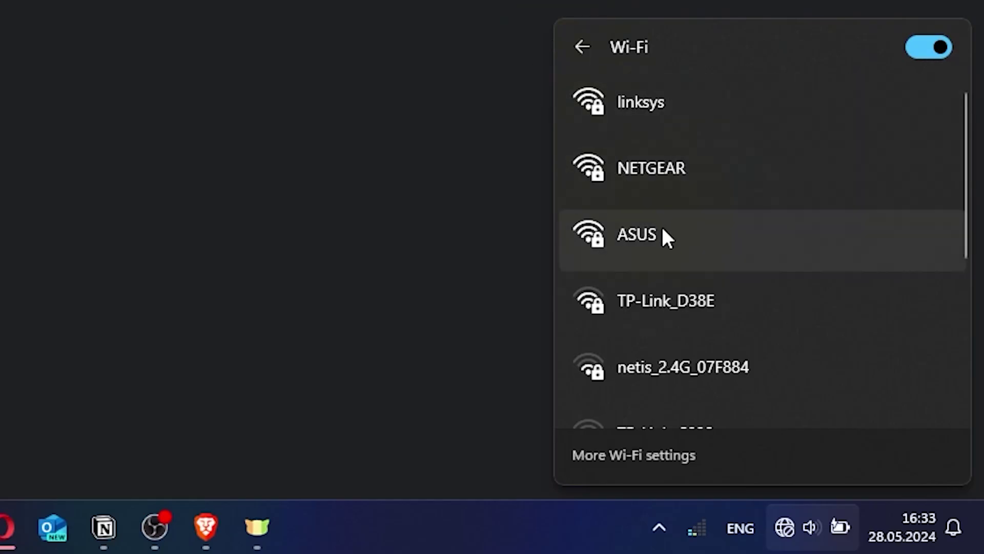
click(664, 237)
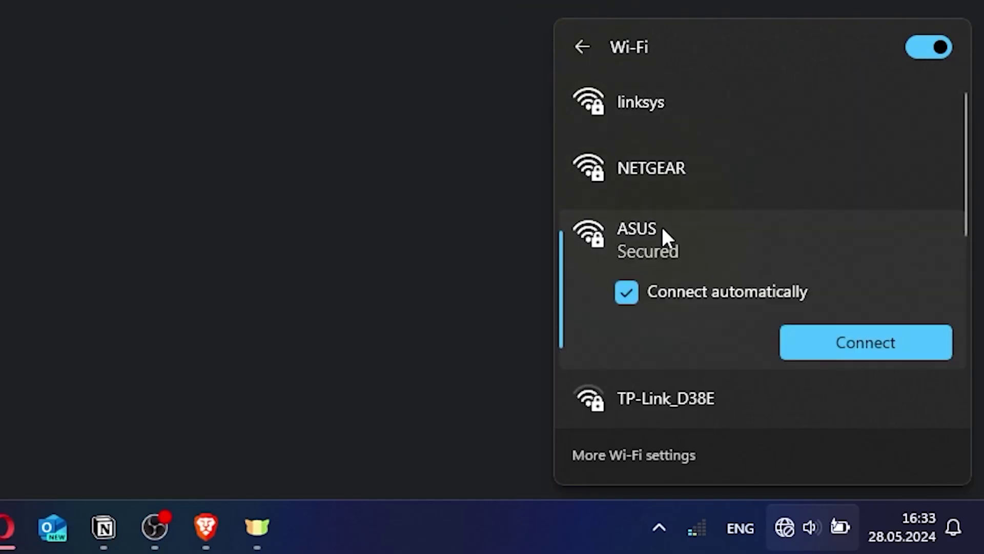
Step: Connect the PC to the secured ASUS Wi-Fi network with its security key
click(829, 341)
text(********)
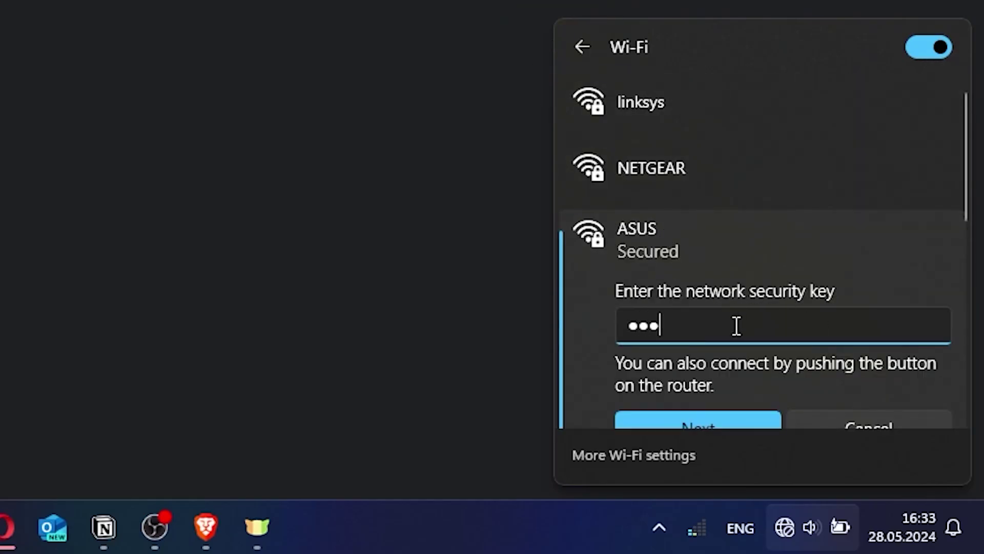
text(**)
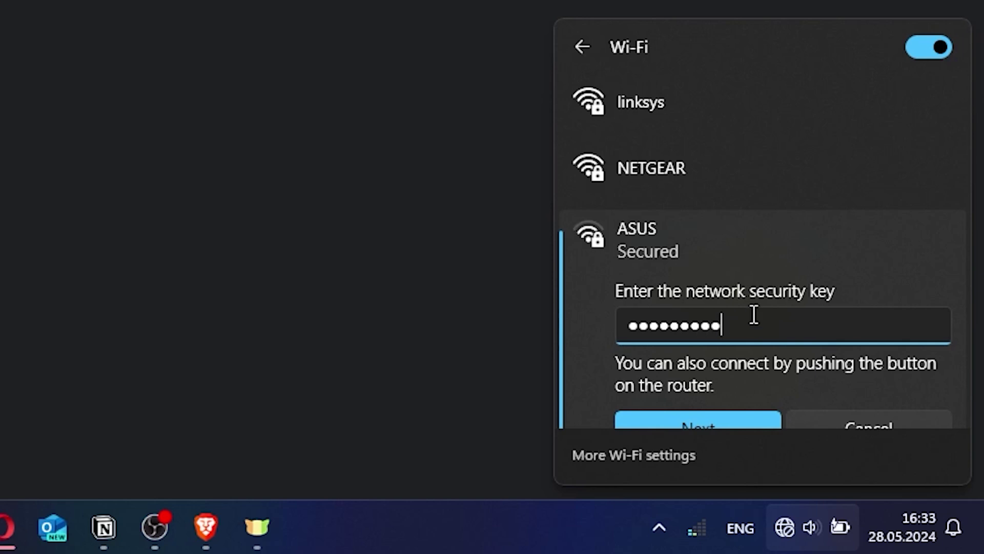
click(715, 413)
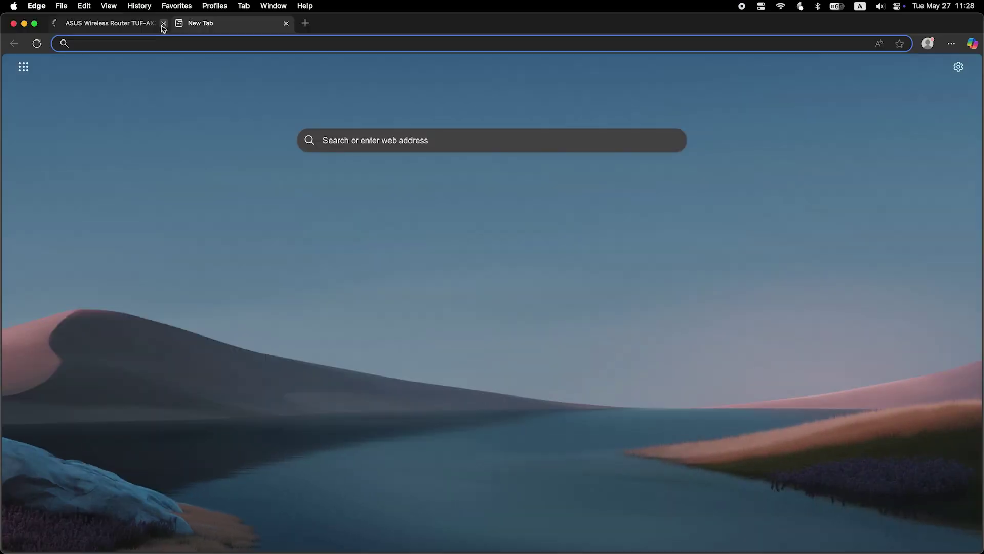
click(163, 23)
Step: Sign in at asusrouter.com with the admin credentials and reboot the router
text(asusr)
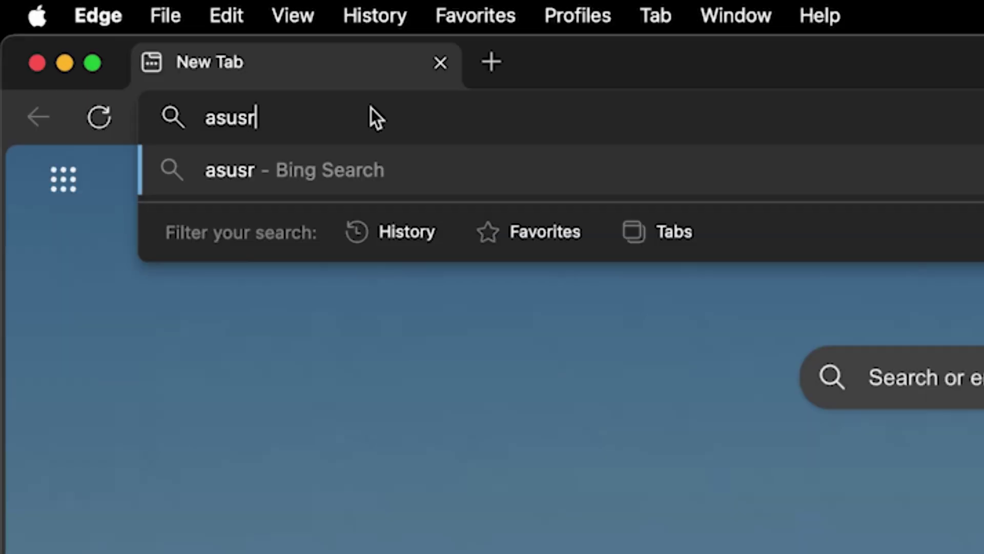
text(outer.com)
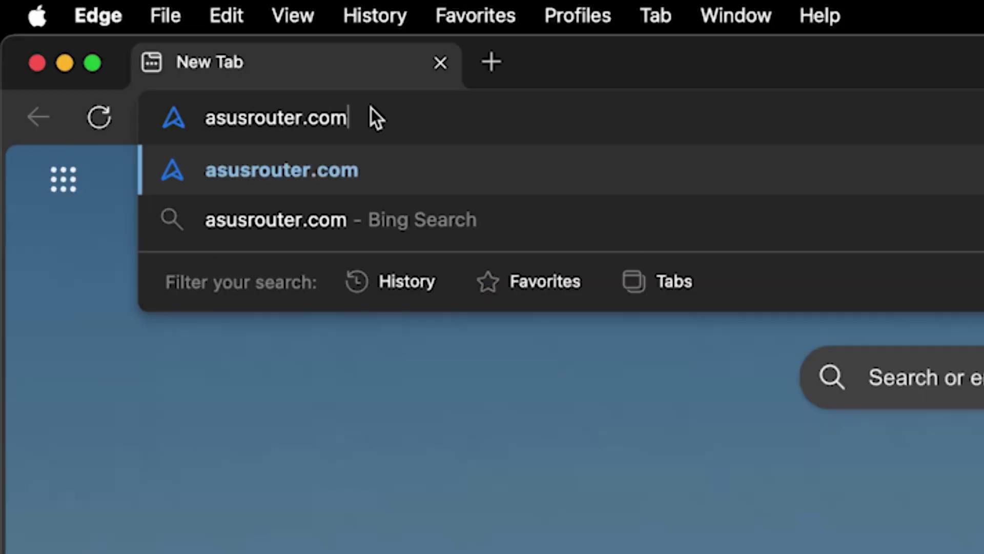
key(Return)
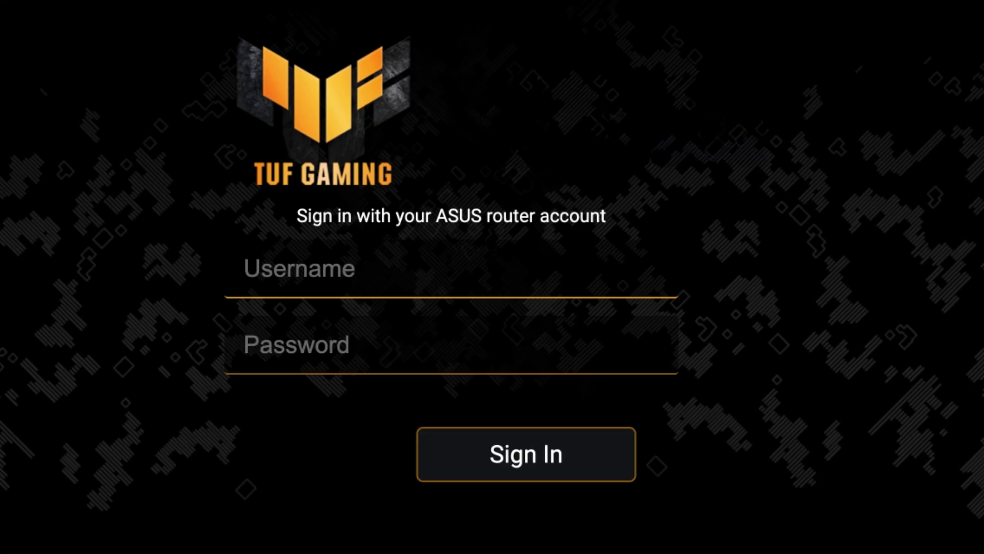
text(admin)
key(Tab)
text(a•••••••••)
click(542, 461)
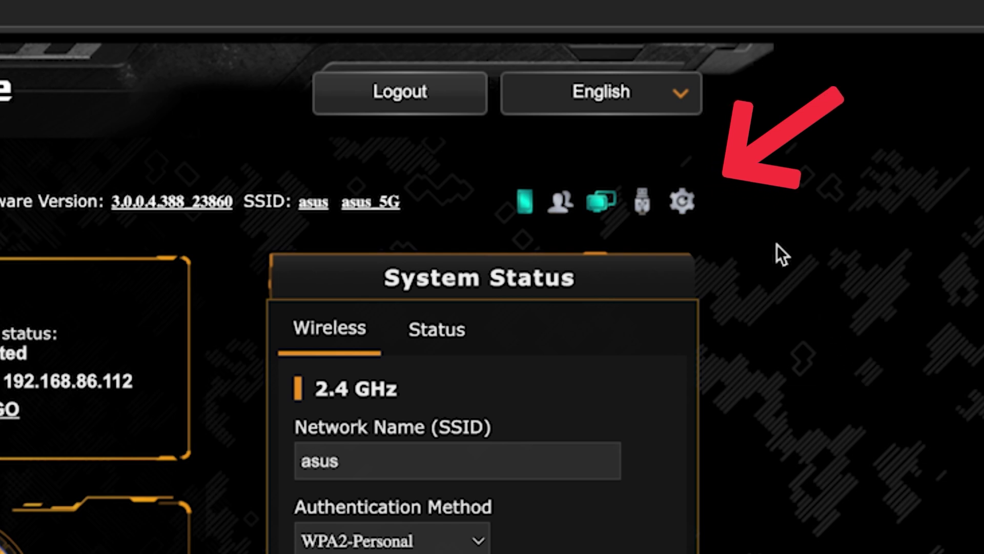
click(677, 202)
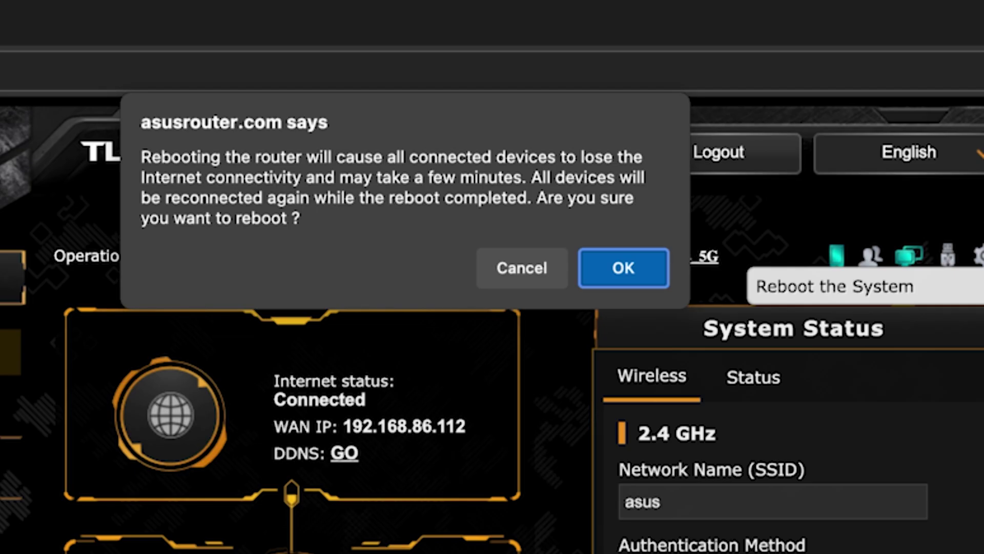
click(645, 267)
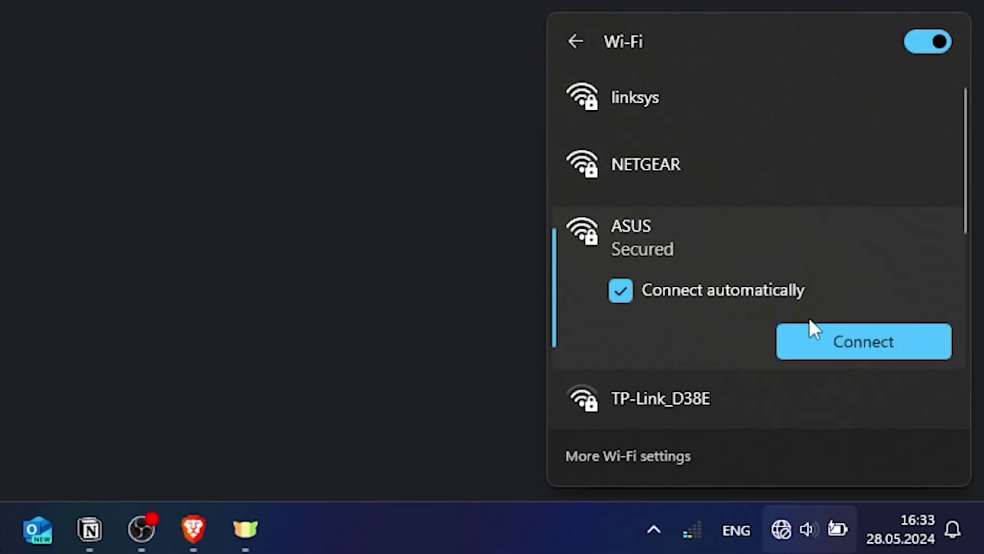
Step: Reconnect the PC to the ASUS Wi-Fi by re-entering its security key
click(812, 331)
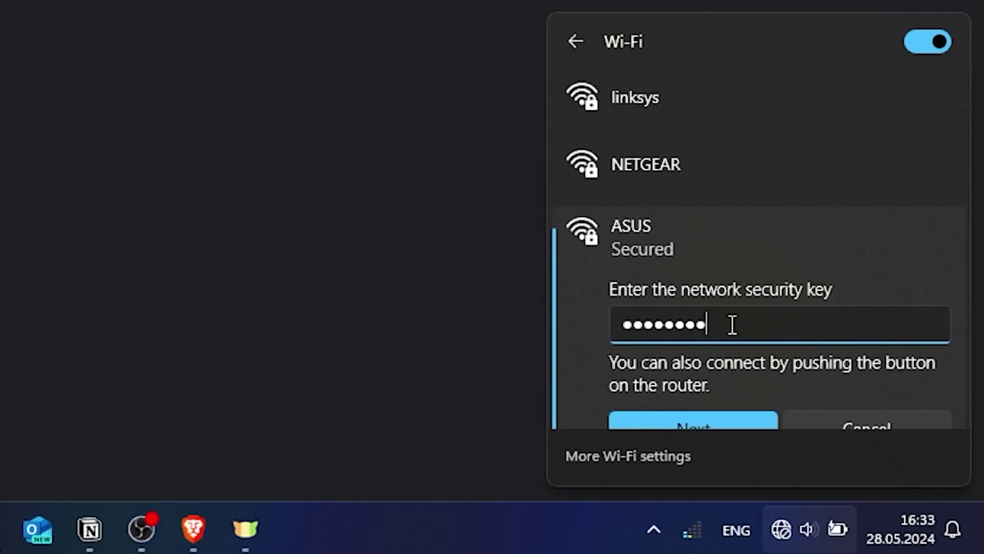
click(711, 419)
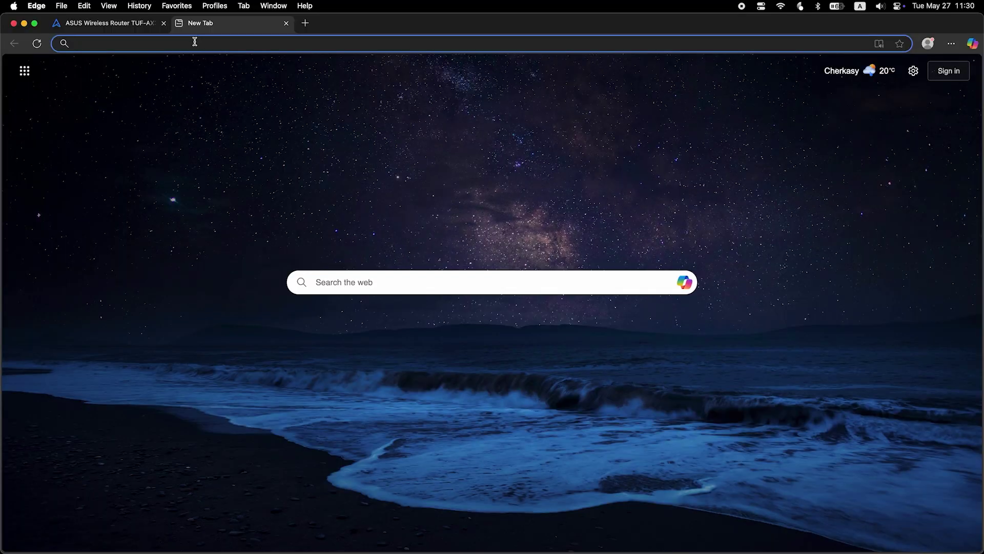
Step: Search for 'fff' from Edge's address bar to confirm the internet connection works
text(fff)
key(Return)
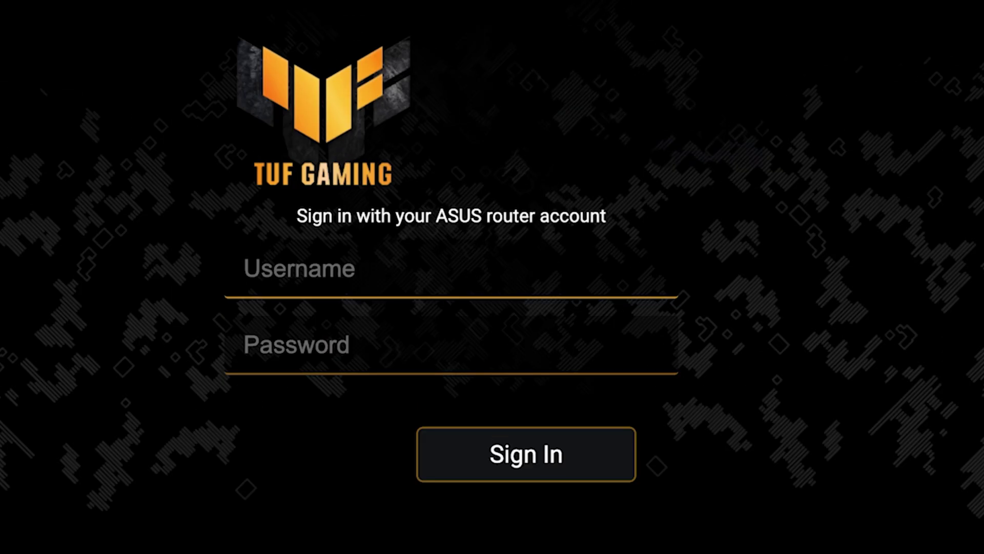
Step: Sign in to the router as admin with the account password
click(596, 229)
text(admin)
key(Tab)
text(•••••••••)
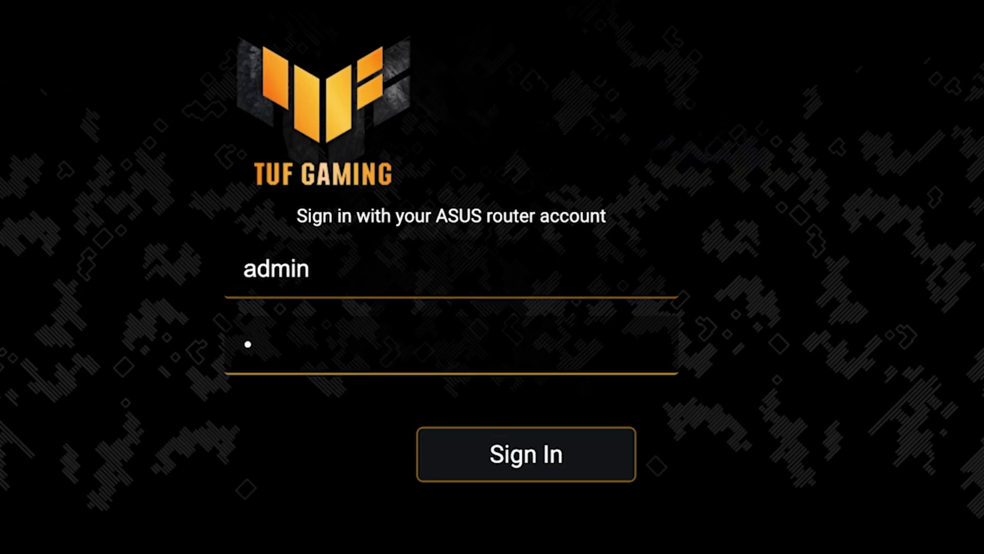
text(•)
click(532, 470)
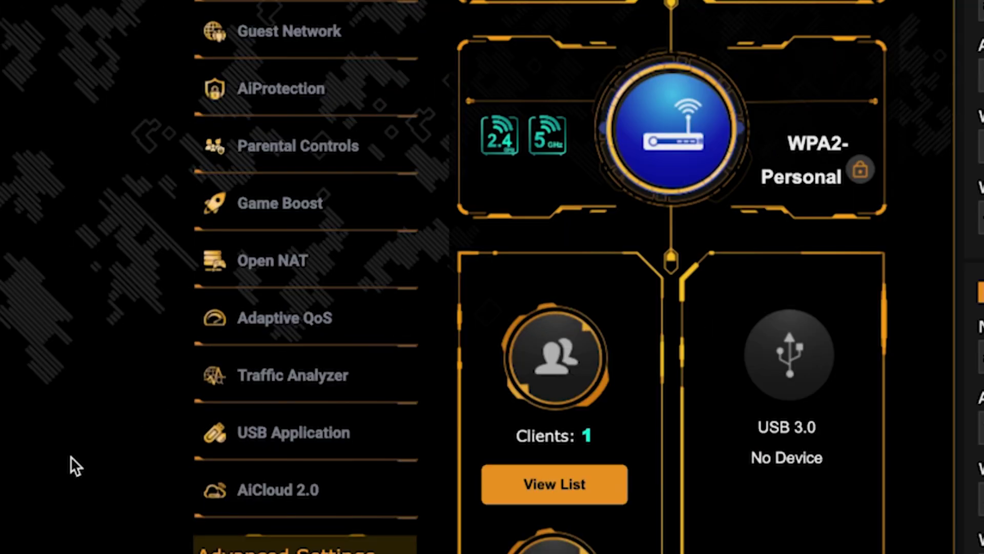
Step: In the WAN Internet Connection settings, clone this computer's MAC address into the WAN MAC Address
scroll(69, 456, down, 10)
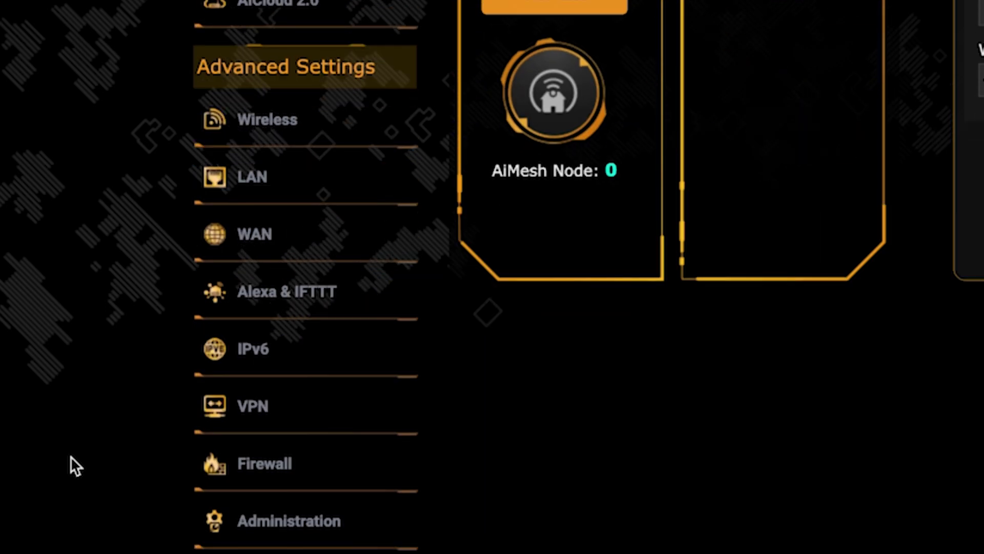
click(321, 238)
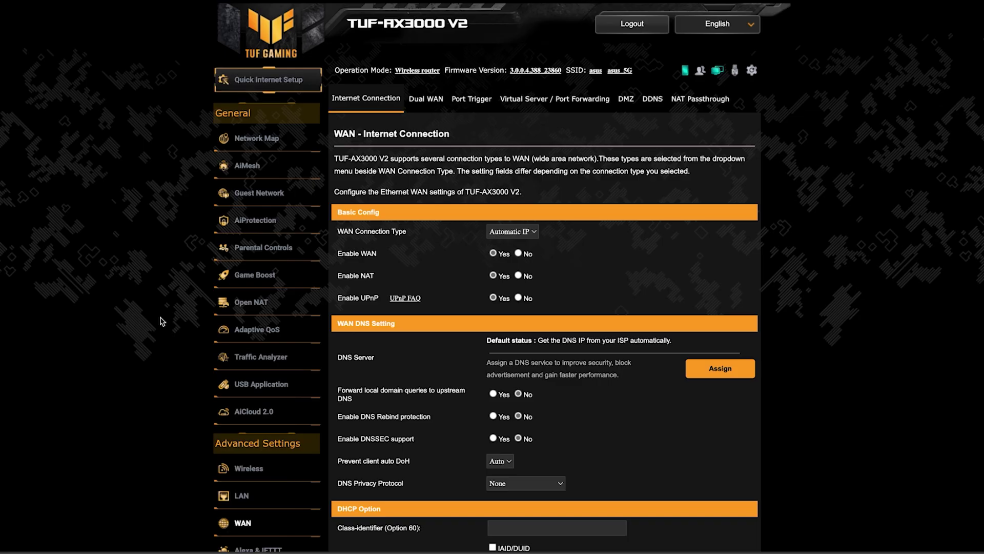
scroll(845, 325, down, 4)
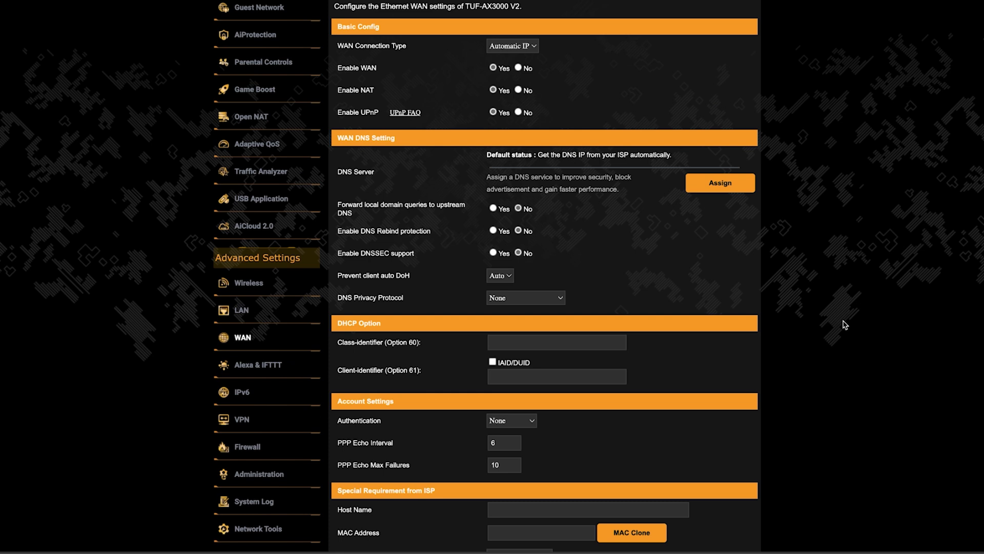
scroll(844, 324, down, 3)
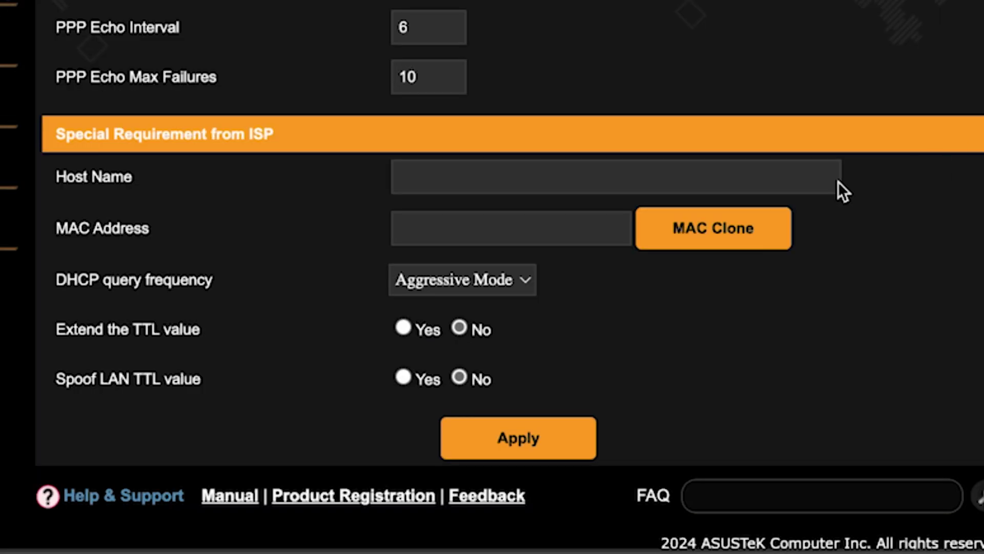
click(697, 229)
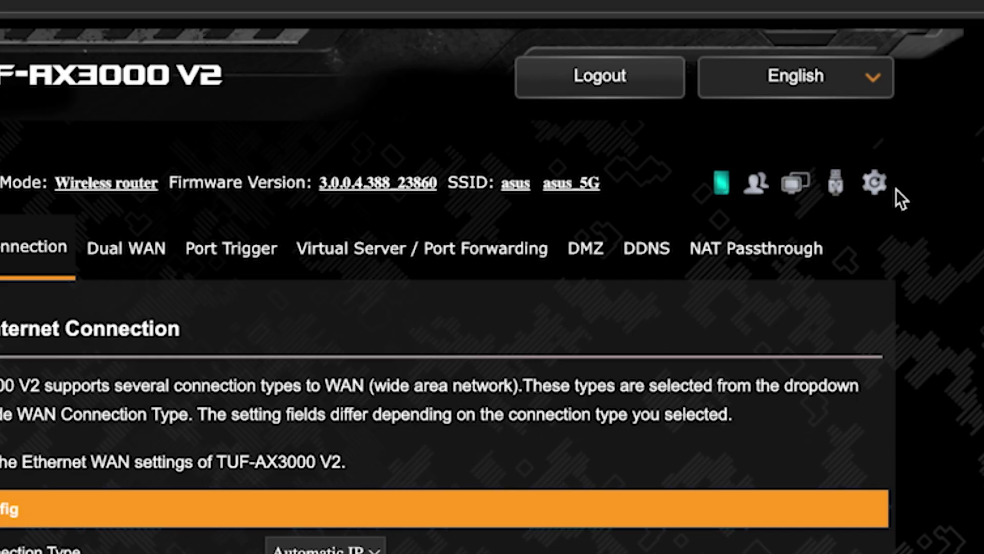
Step: Reboot the router from the top gear icon and confirm the restart
click(875, 184)
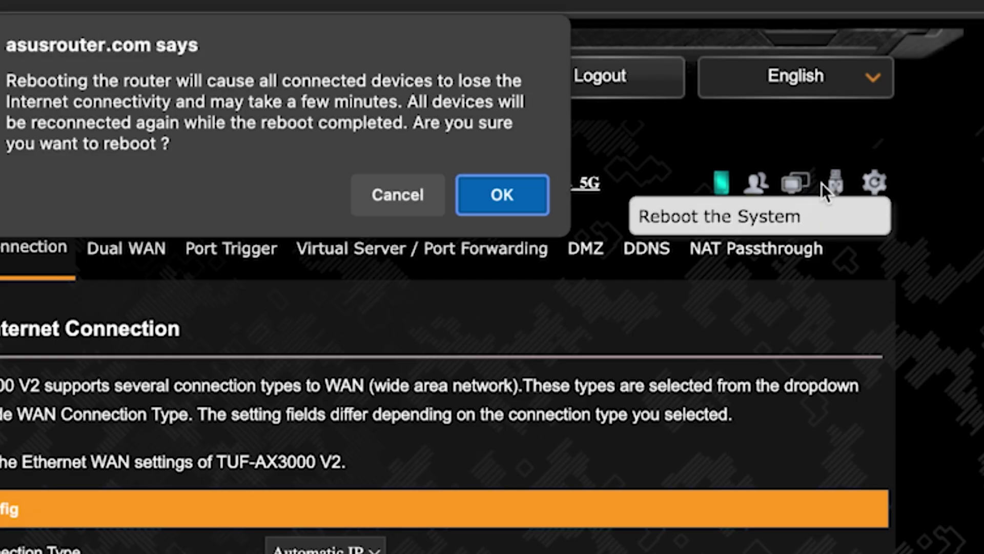
click(496, 202)
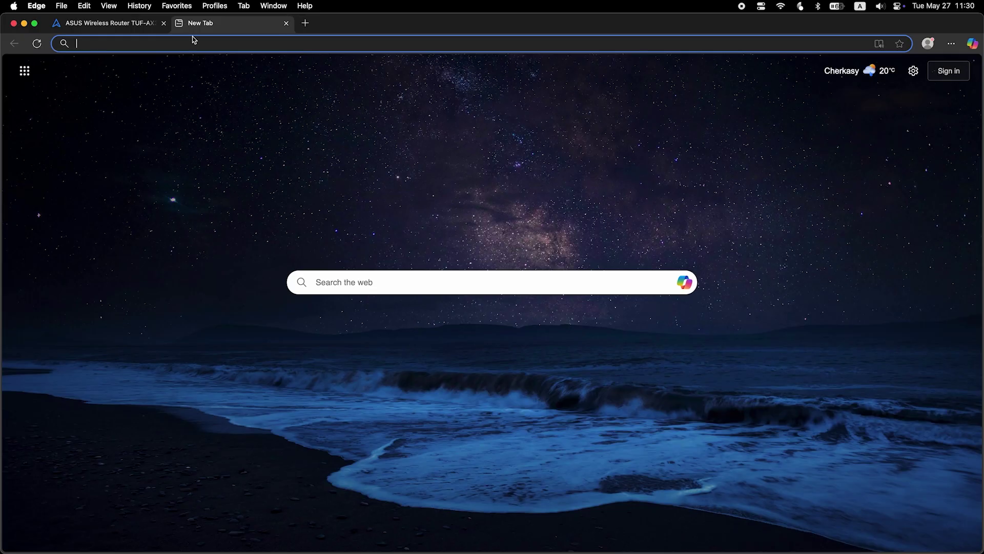
Step: Run a test search for 'fff' from the new tab's address bar
text(fff)
key(Return)
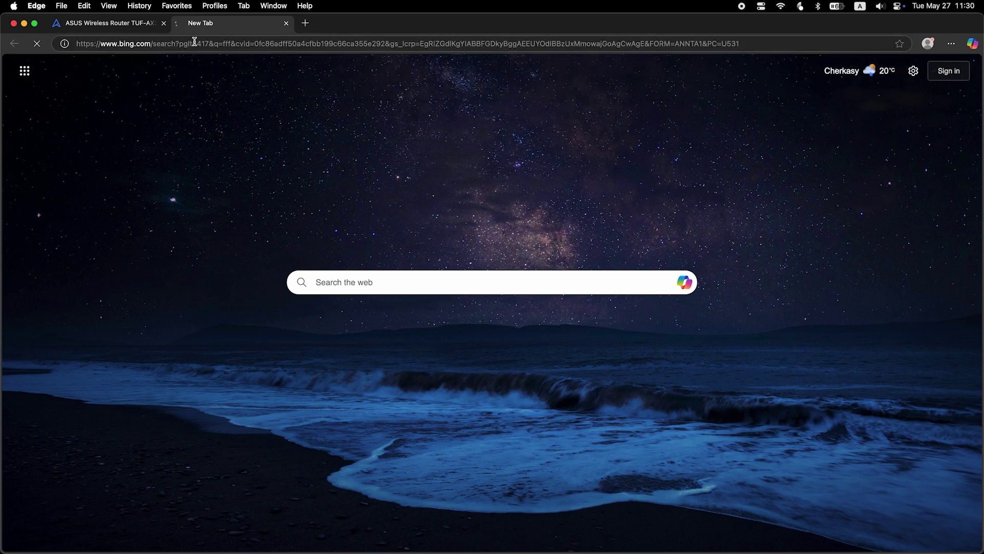